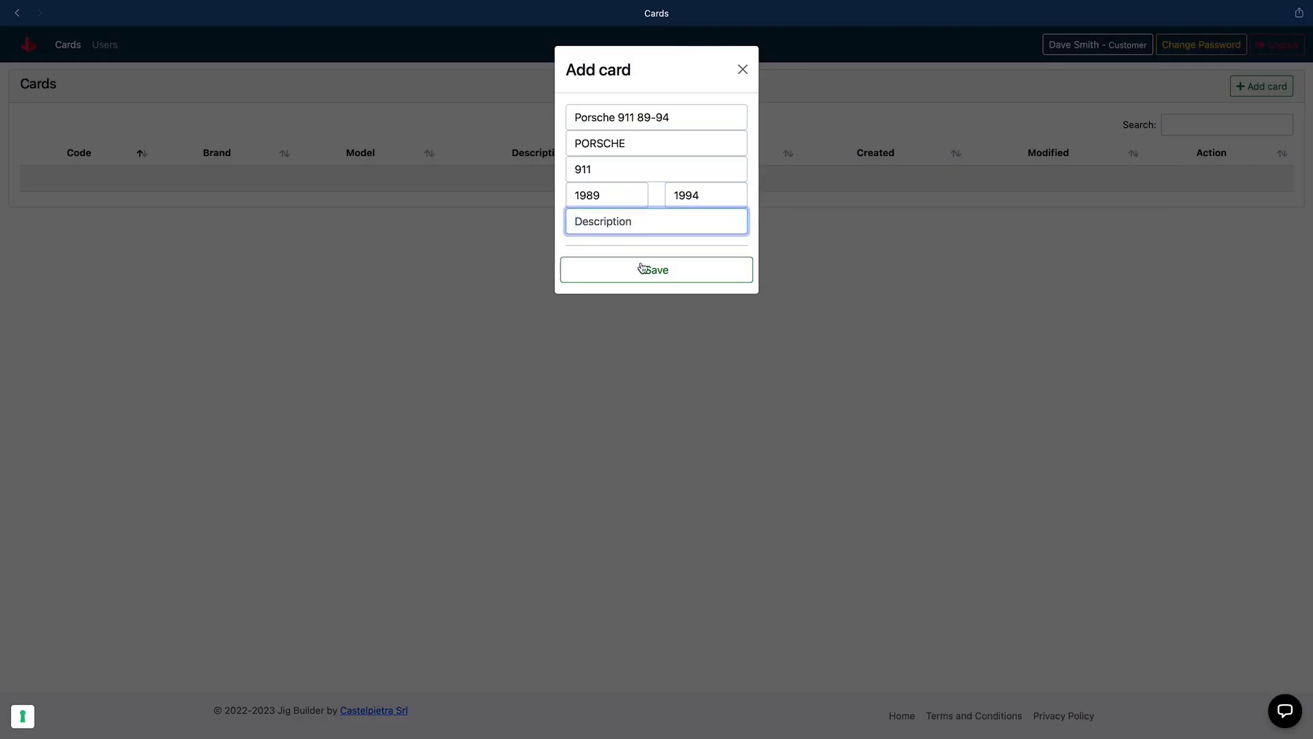
Save the new Porsche 911 89-94 card and open it from the card list
left_click(642, 267)
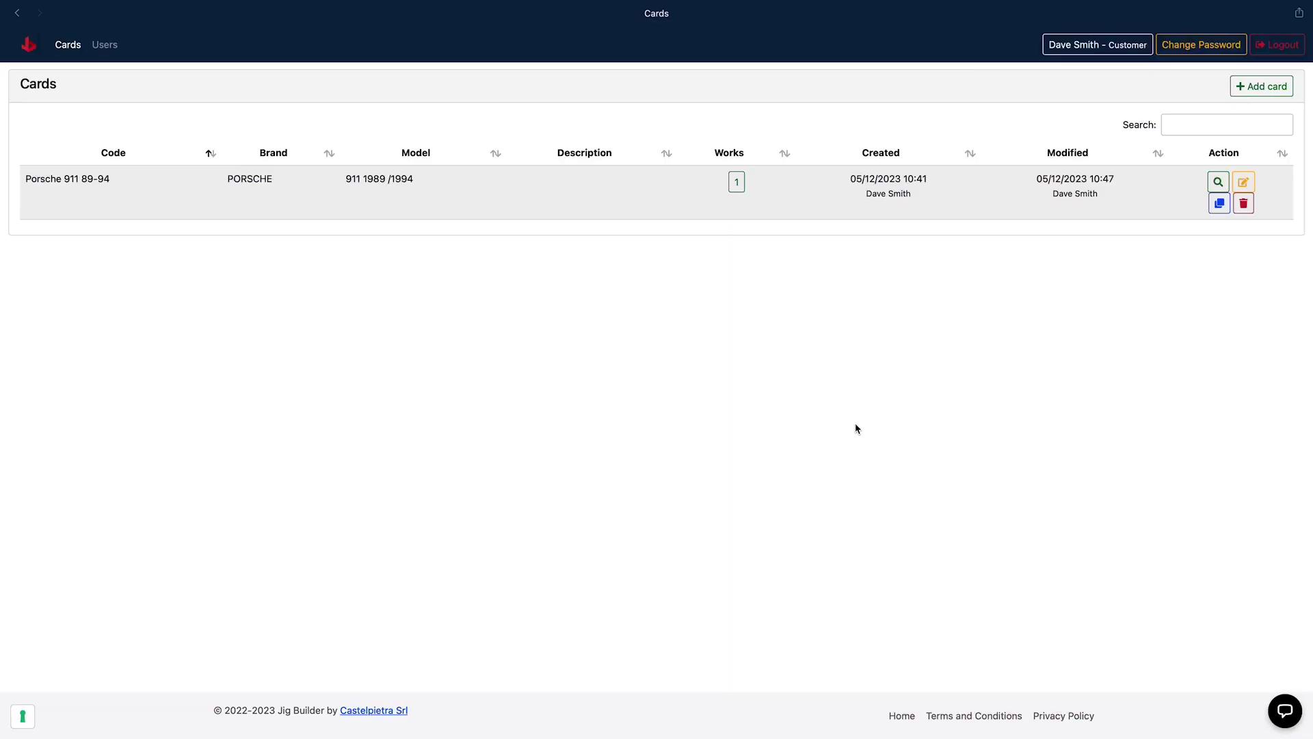
left_click(1218, 182)
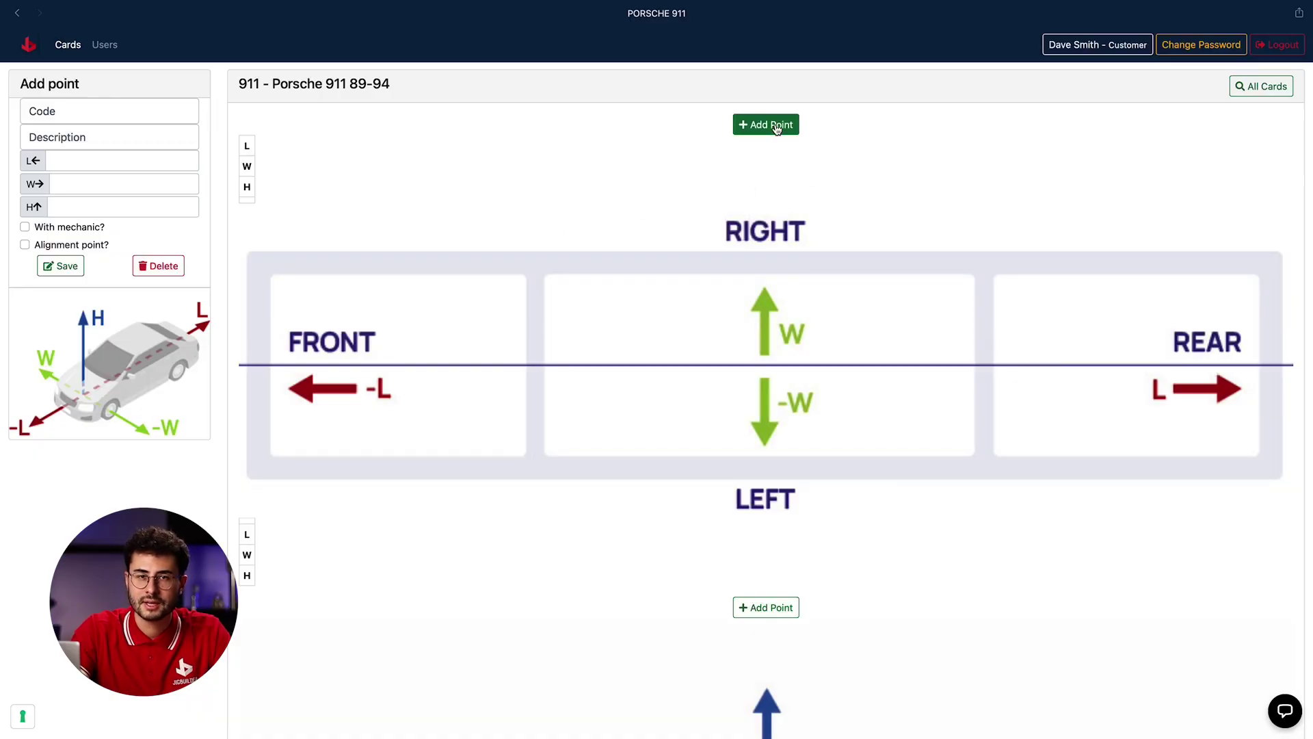
Start a new right-side point with code A, L -1174, W 394 and H 337
left_click(777, 126)
left_click(46, 112)
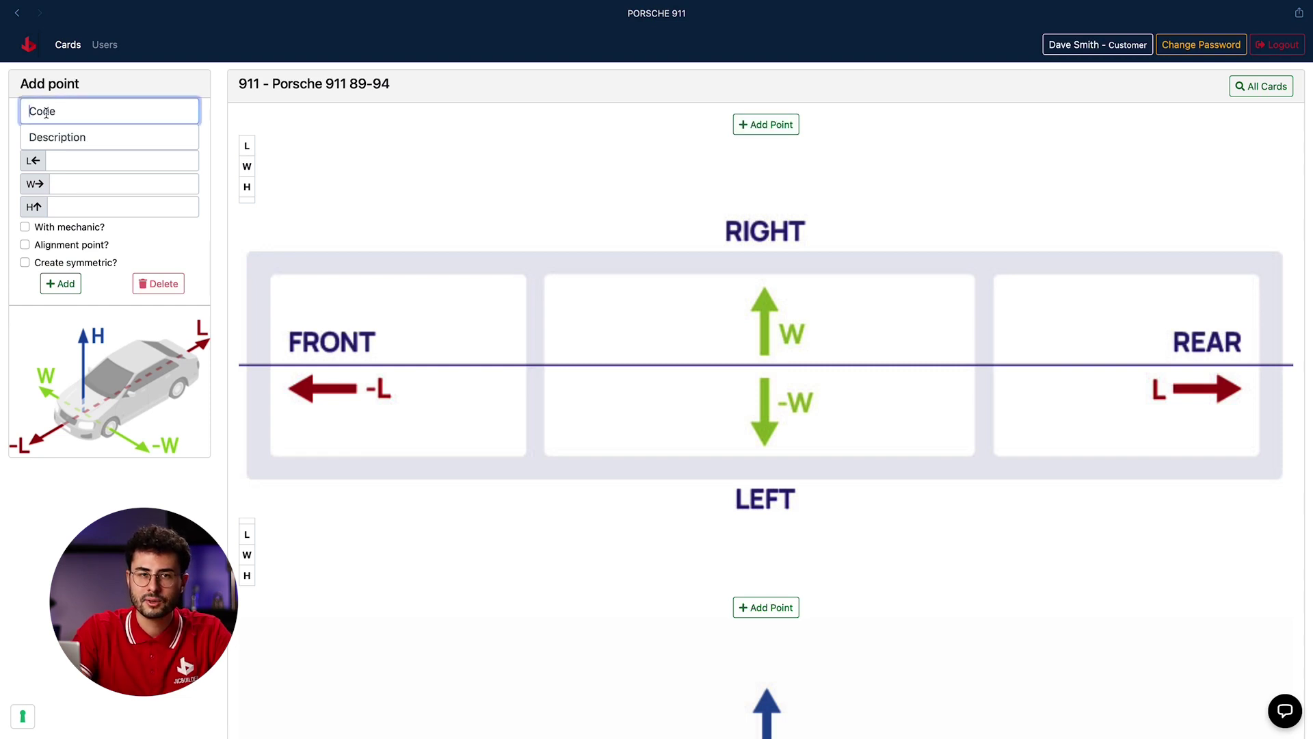
type("4")
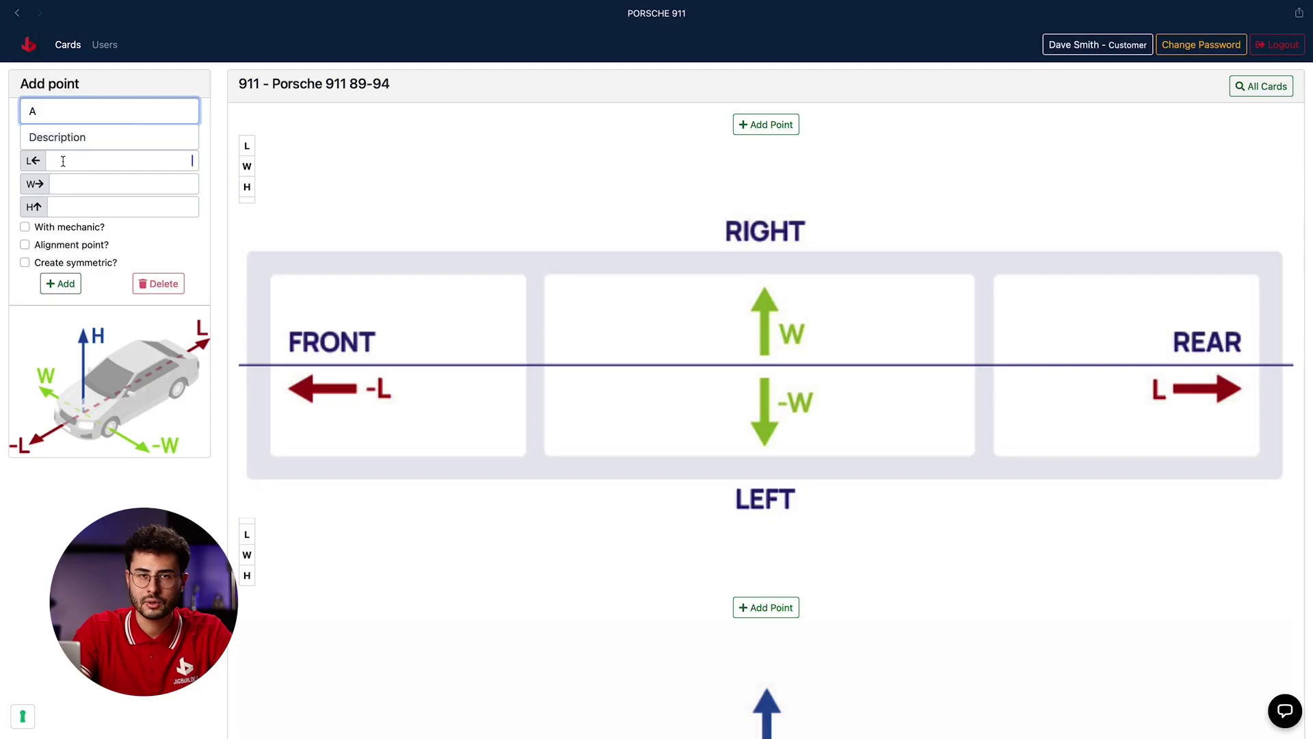
left_click(63, 160)
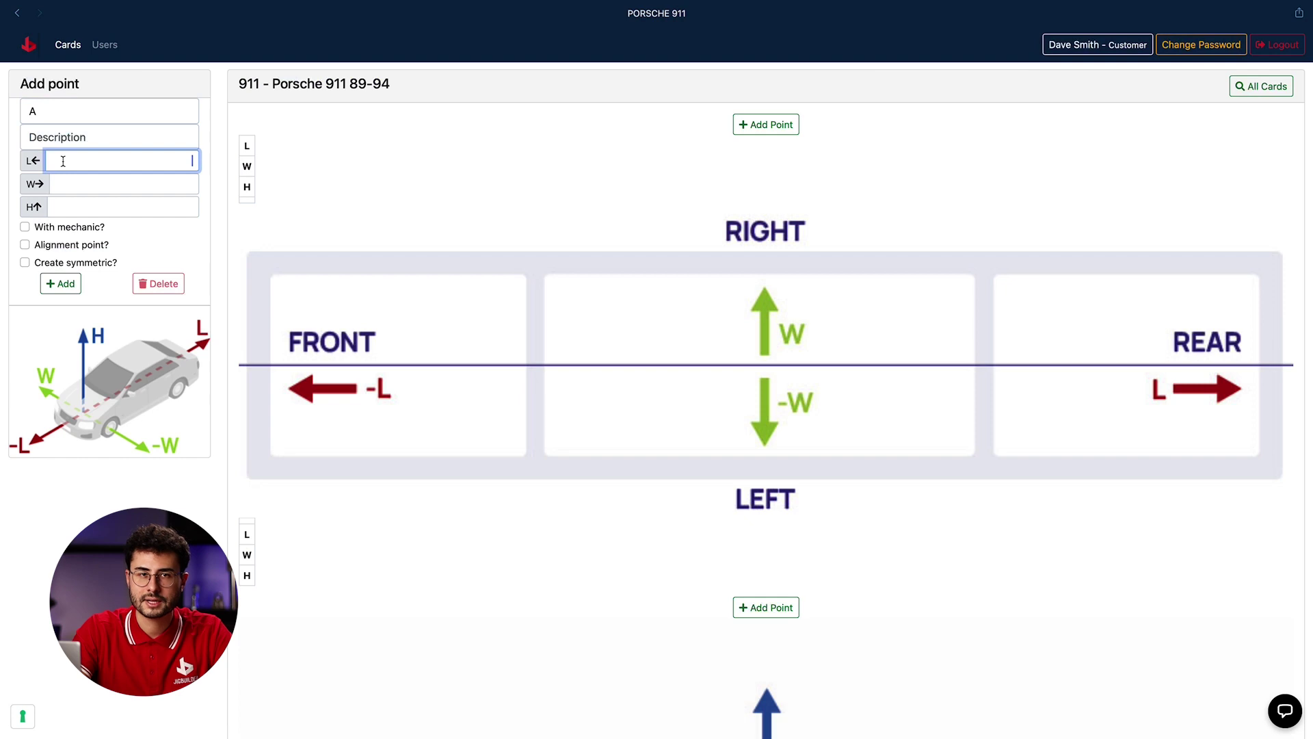
type("-1174")
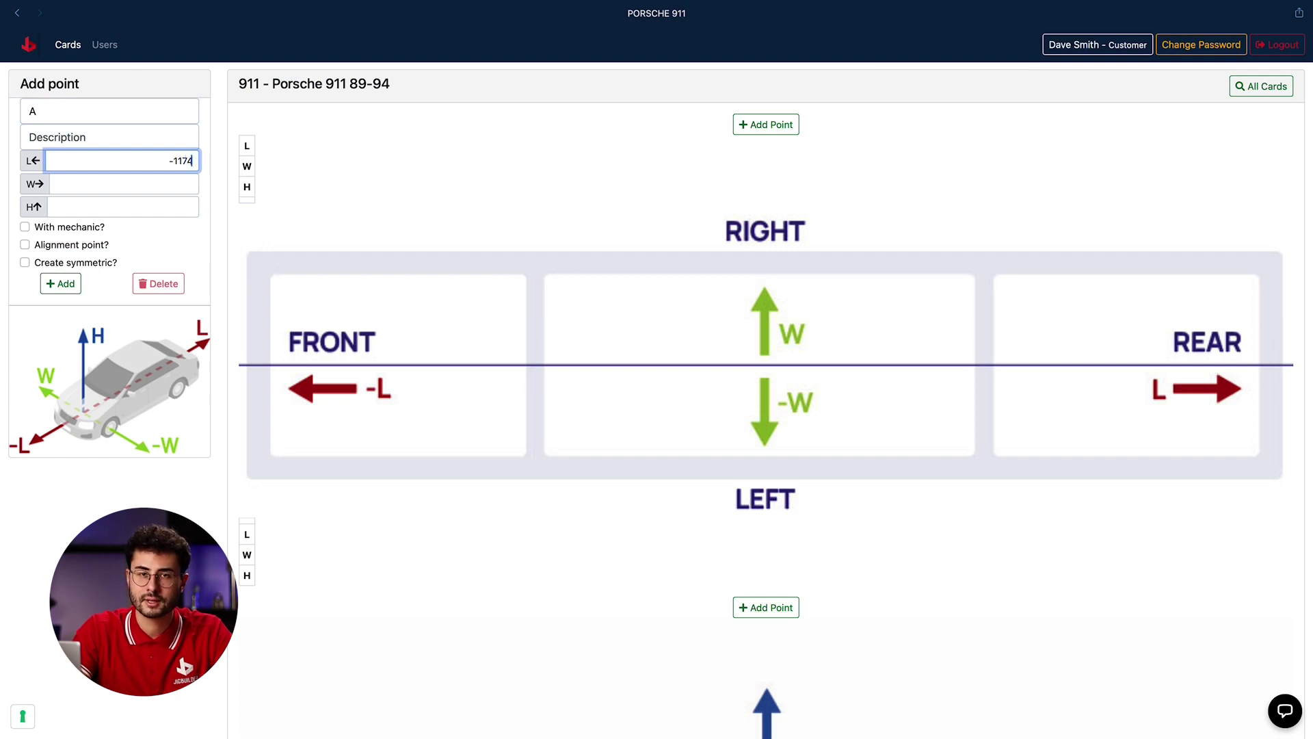
left_click(123, 184)
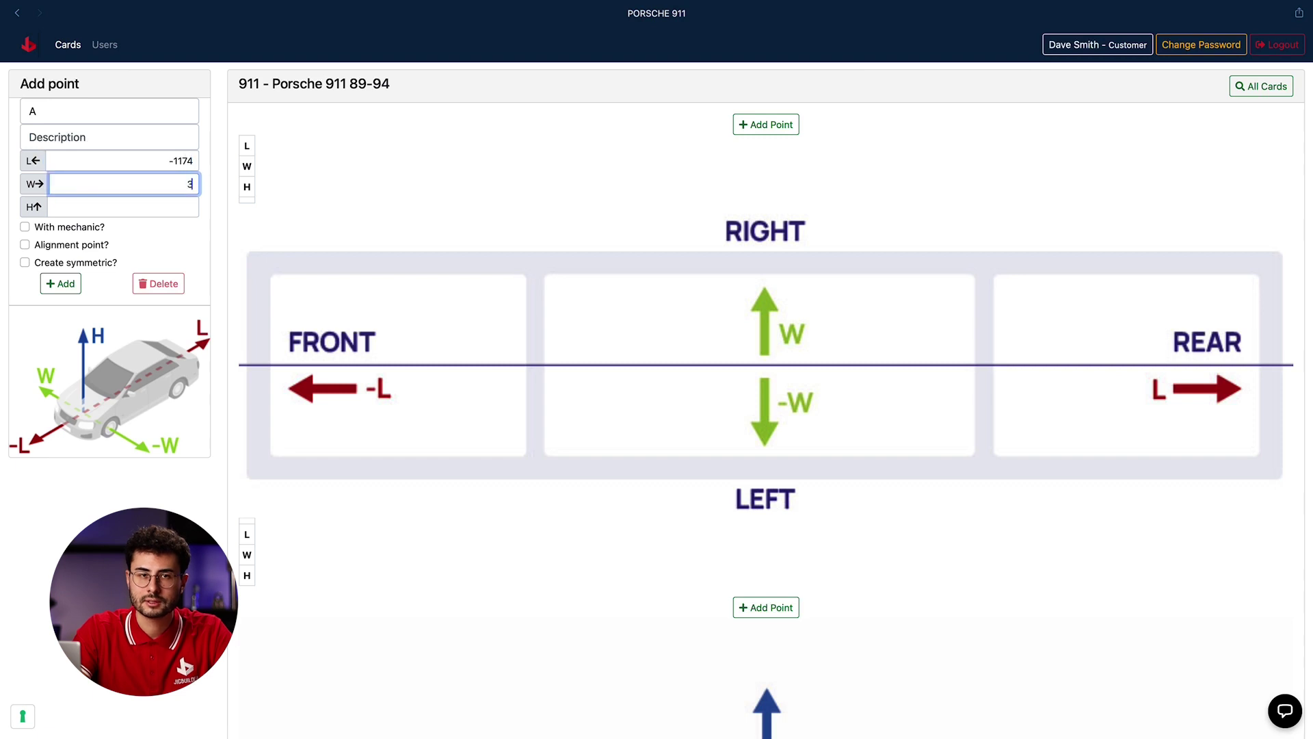
left_click(123, 207)
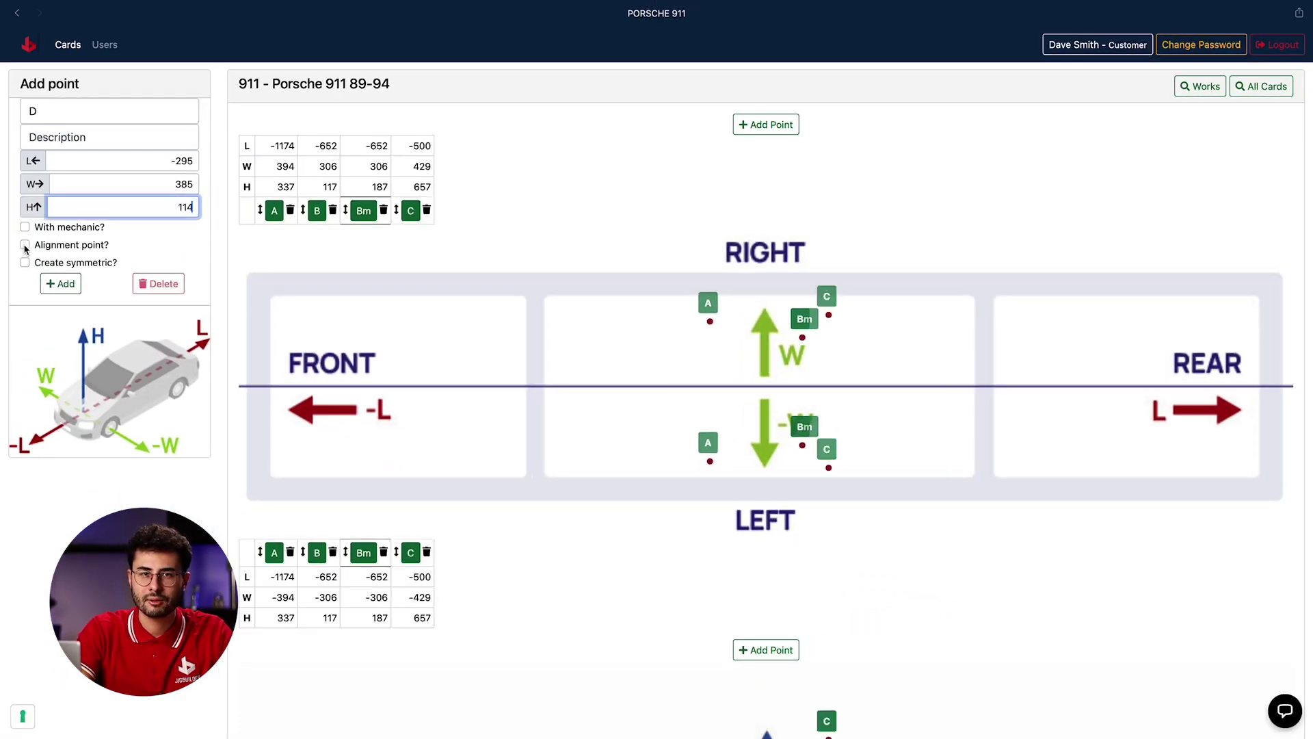
Mark point D (L -295, W 385, H 114) as an alignment point and add it
left_click(25, 245)
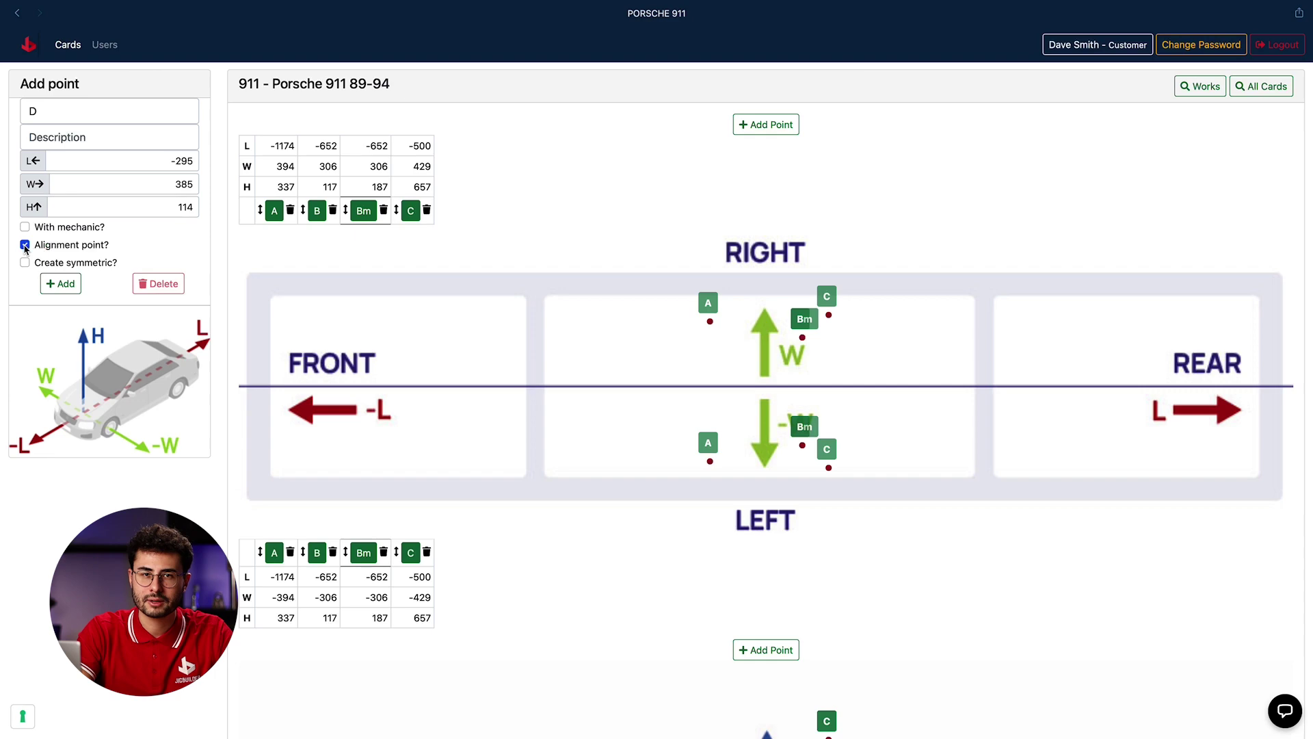
left_click(63, 290)
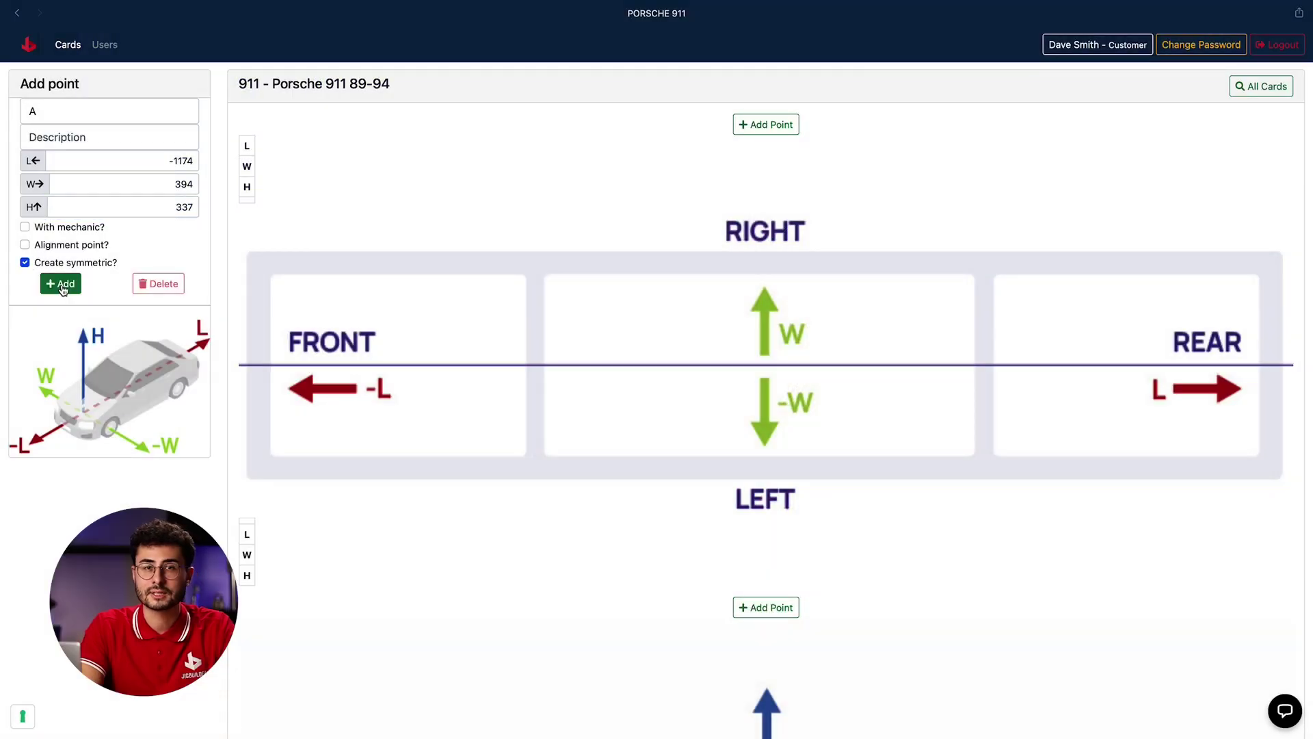
Add symmetric L/W/H points A (-1174, 394, 337), B (-652, 306, 117), Bm with mechanic (-652, 306, 187) and C (-500, 429, 657)
left_click(62, 289)
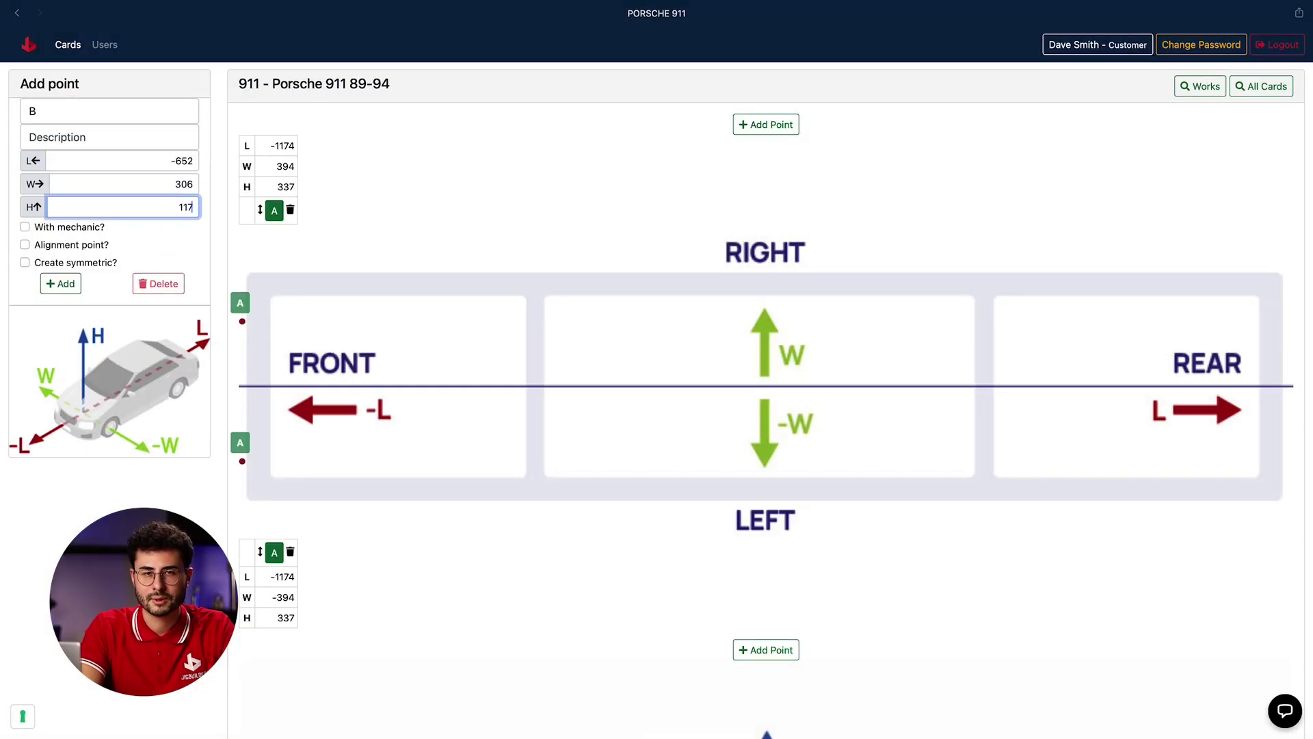
key("Return")
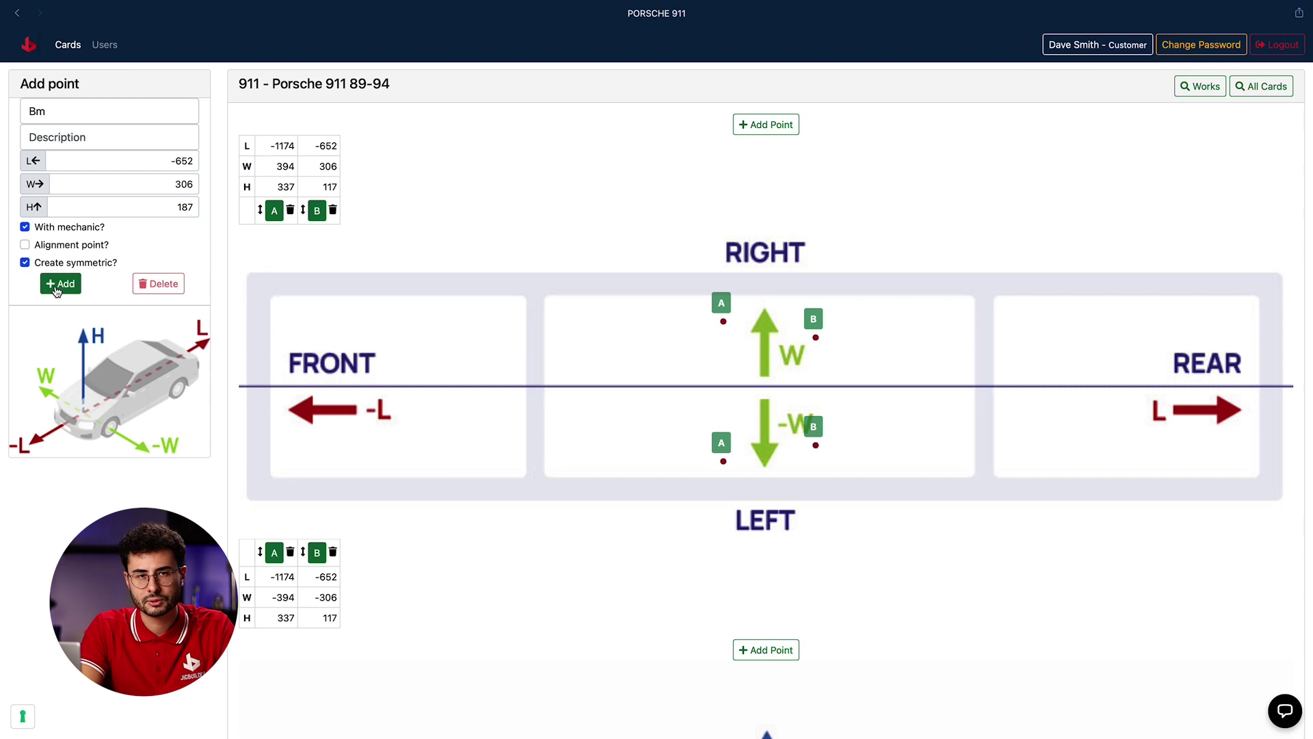
left_click(60, 283)
key("Return")
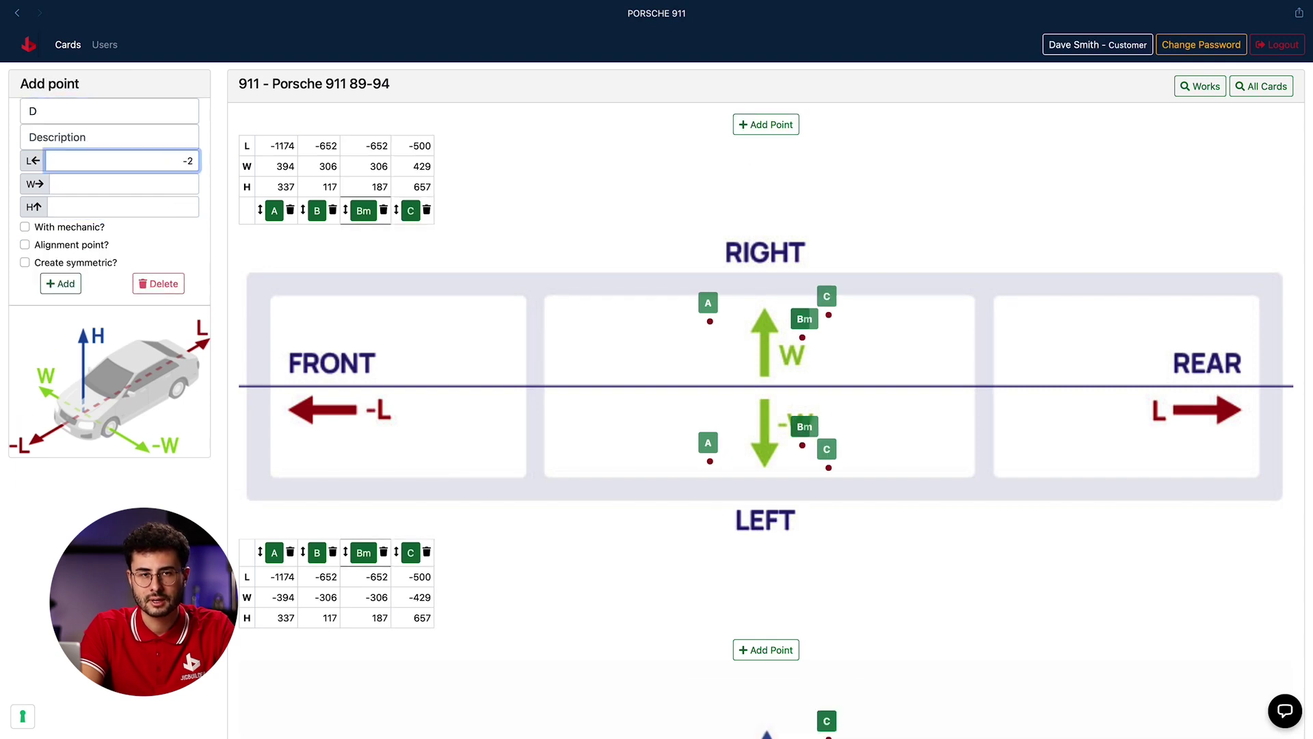
Add symmetric points alignment D (-295, 385, 114), with-mechanic Dm (-295, 385, 196), E (-256, 102, 123) and with-mechanic Em (-256, 102, 143)
key("Return")
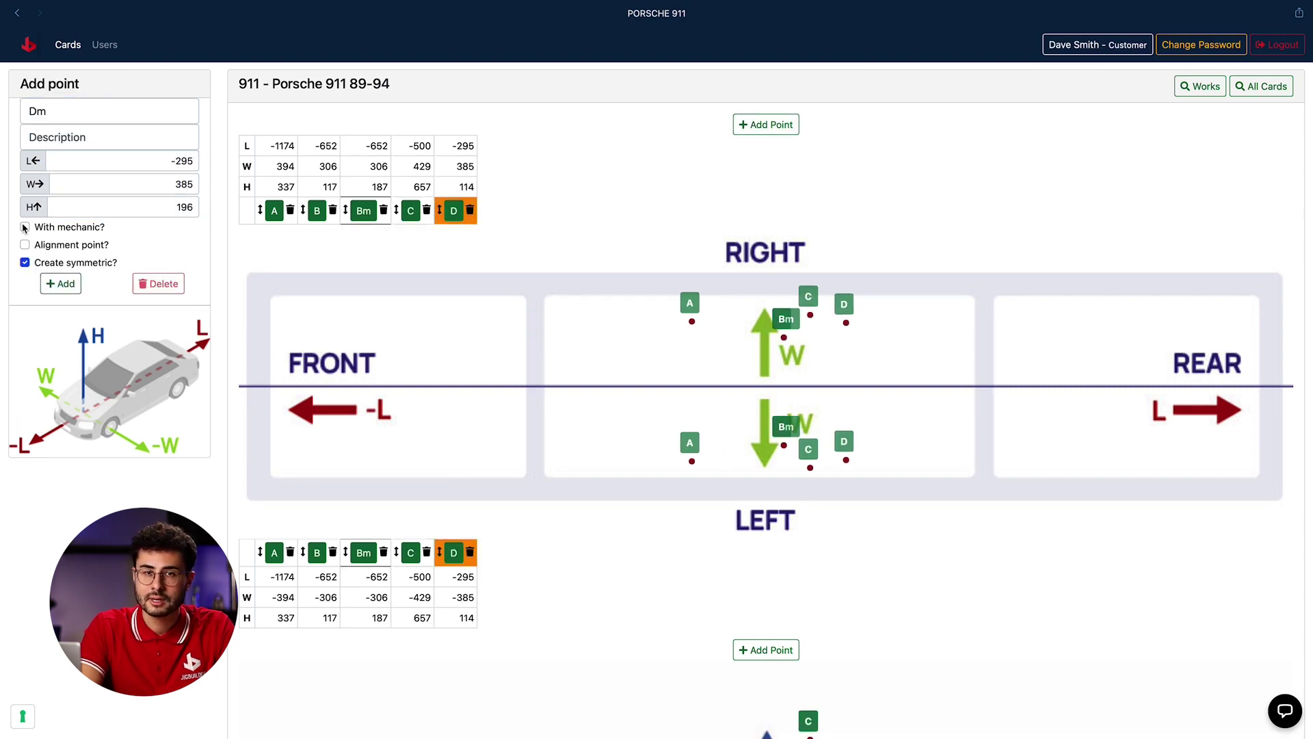
key("Return")
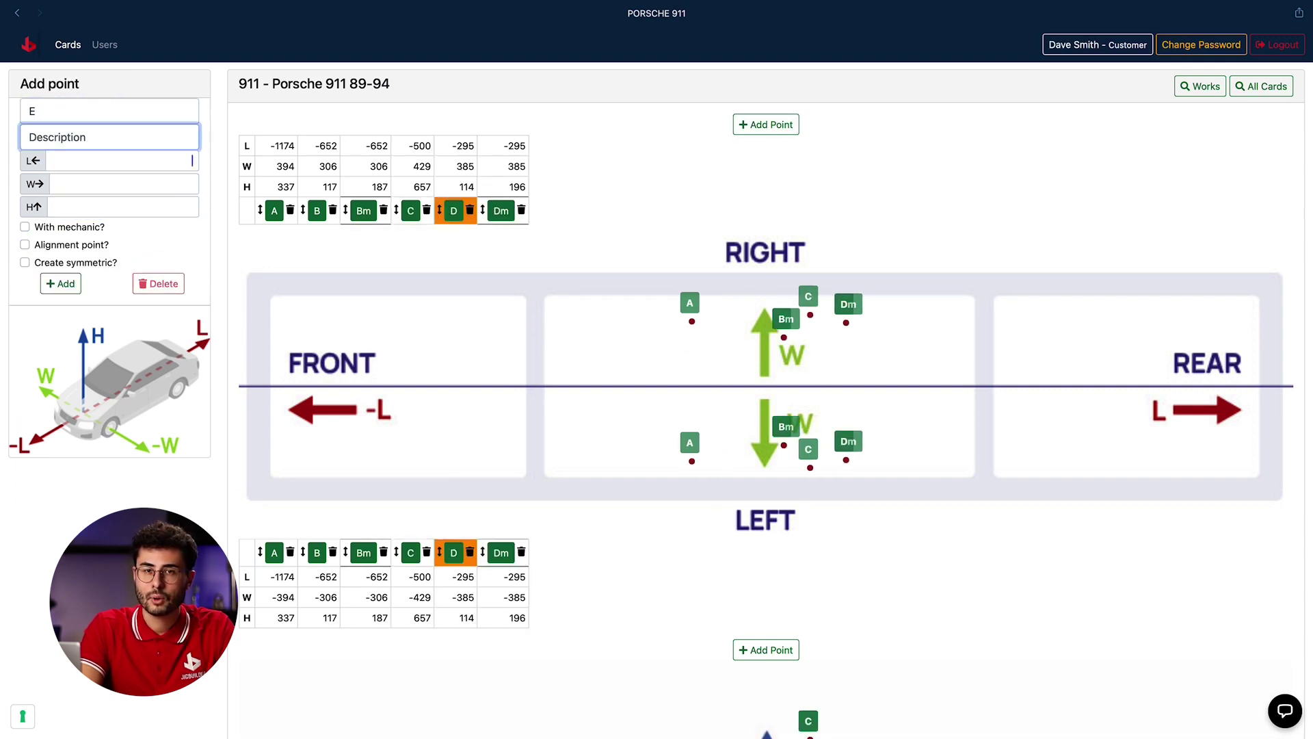
key("Return")
left_click(60, 283)
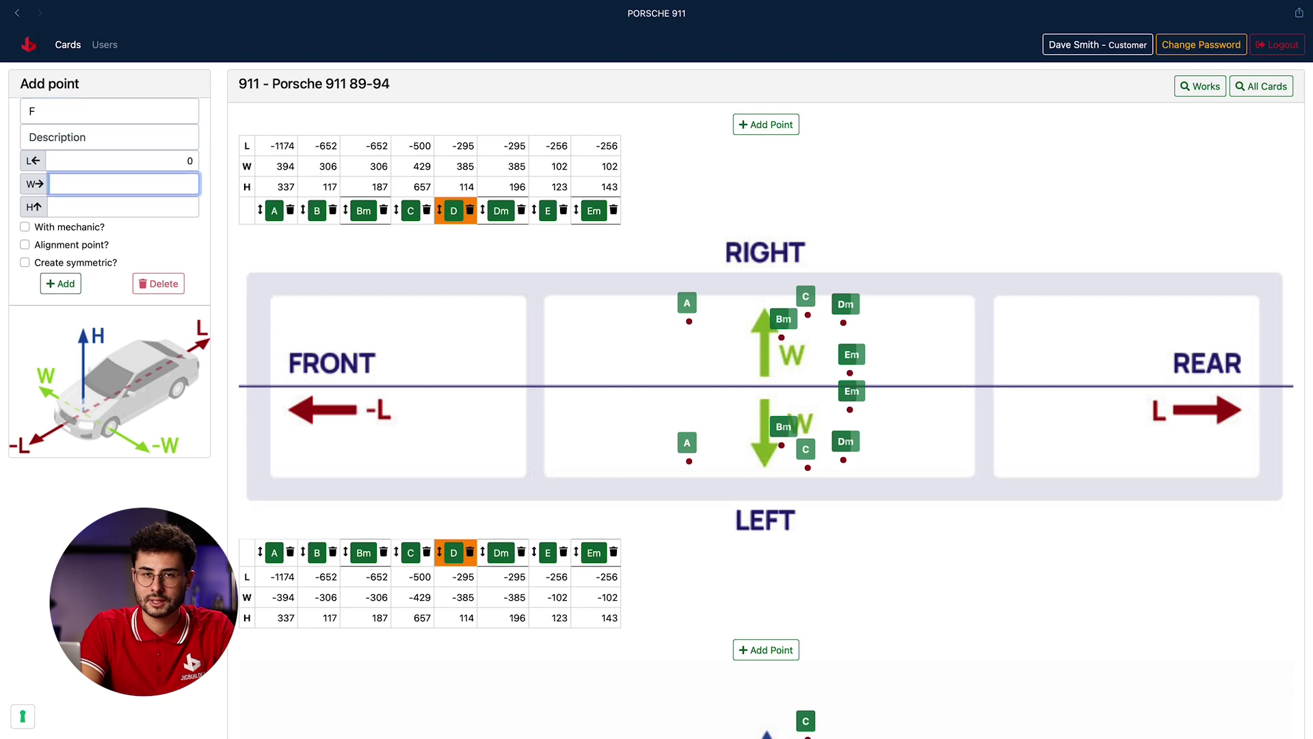
Add symmetric points F (0, 648, 102), G (1245, 602, 106), alignment H (1274, 218, 101) and with-mechanic Hm (1274, 218, 137)
key("Return")
key("Return")
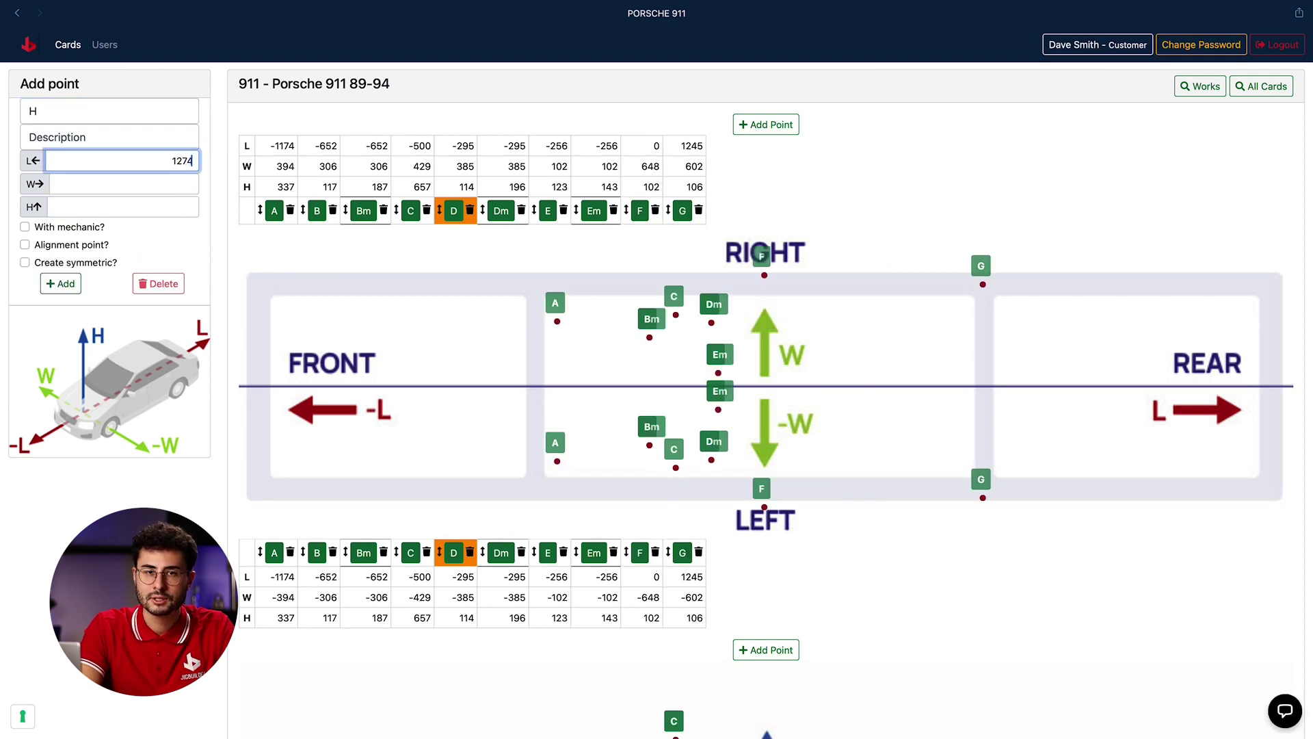
key("Return")
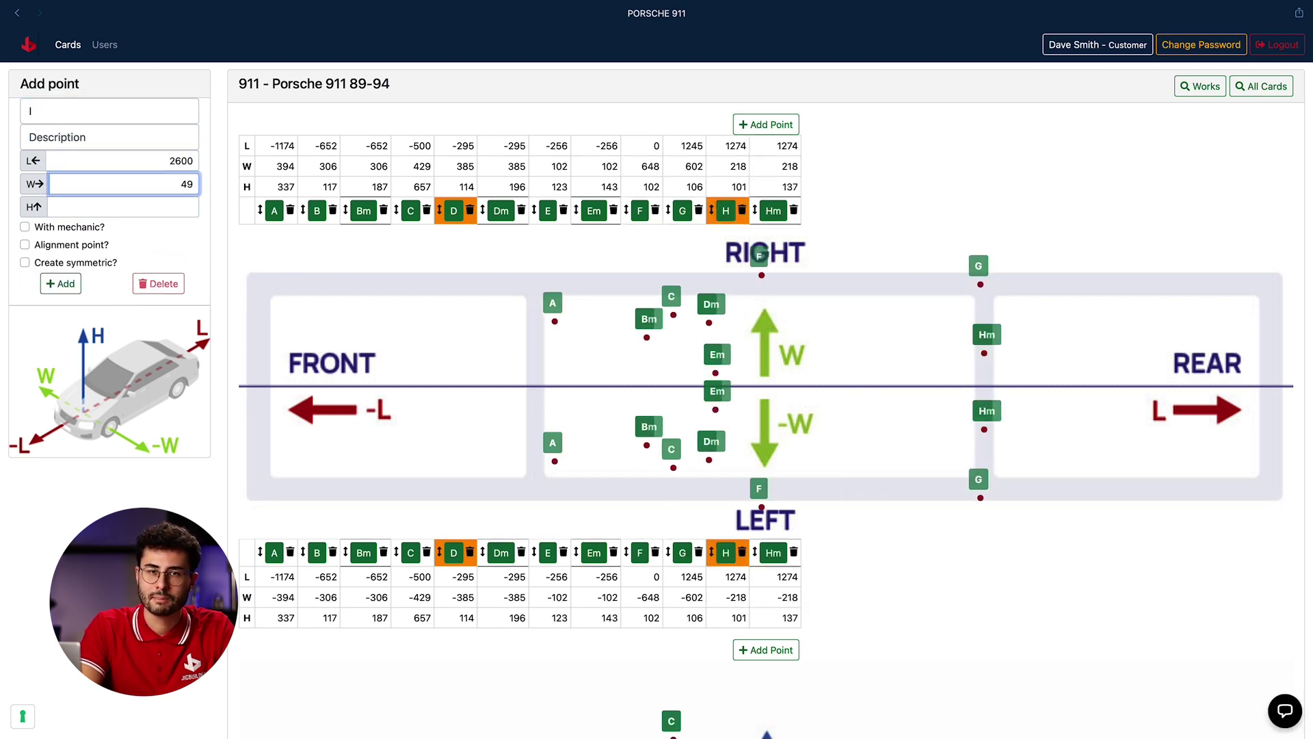
Add symmetric points I (L 2600, W 497, H 321) and J (L 2604, W 320, H 492)
key("Return")
type("J")
key("Tab")
type("2604")
key("Tab")
type("320")
key("Tab")
type("492")
key("Return")
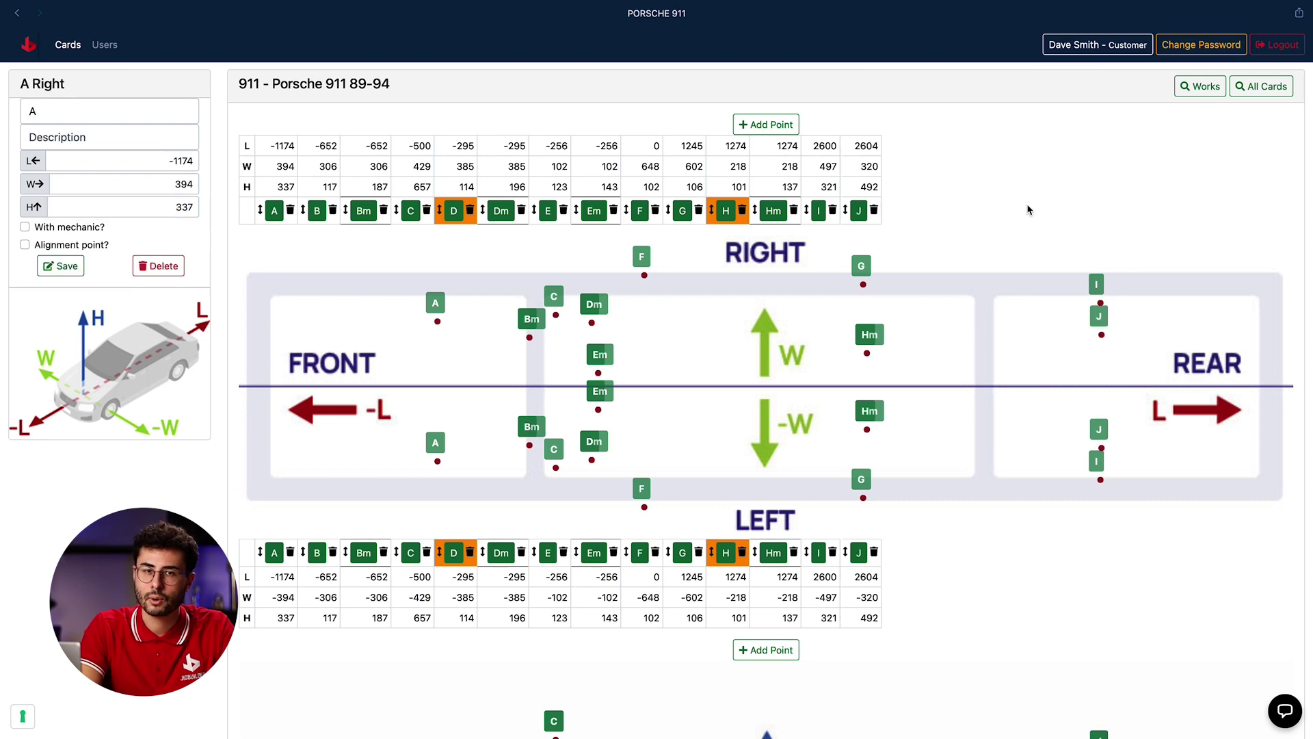